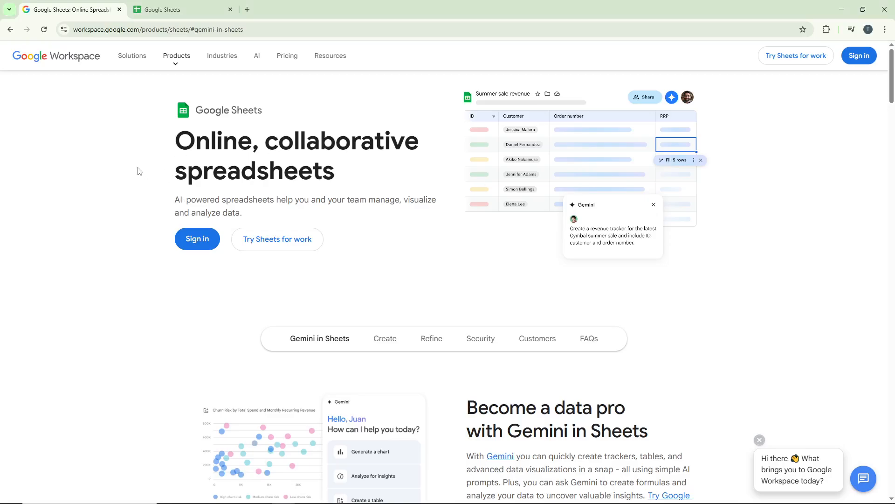
Step: Sign in to Sheets and open the Sample spreadsheet in a new tab and Tutorial Labs Sample in the file list's tab
{"action": "left_click", "coordinate": [198, 240]}
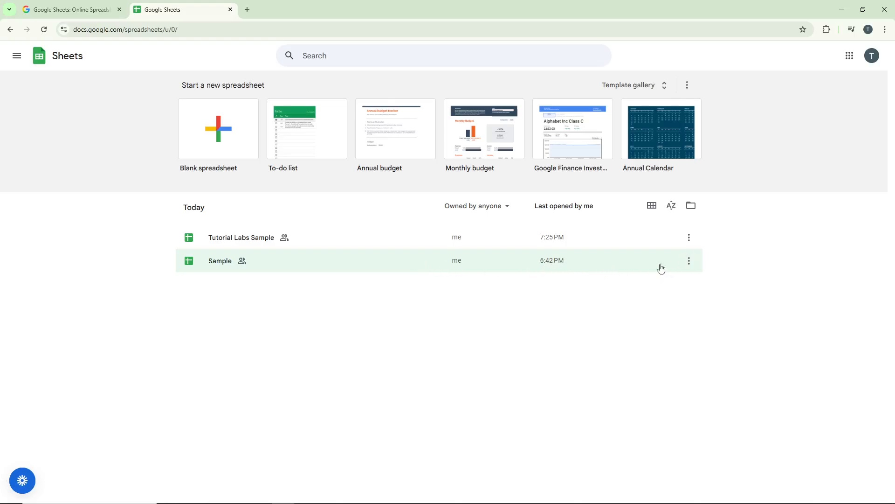
{"action": "left_click", "coordinate": [689, 261]}
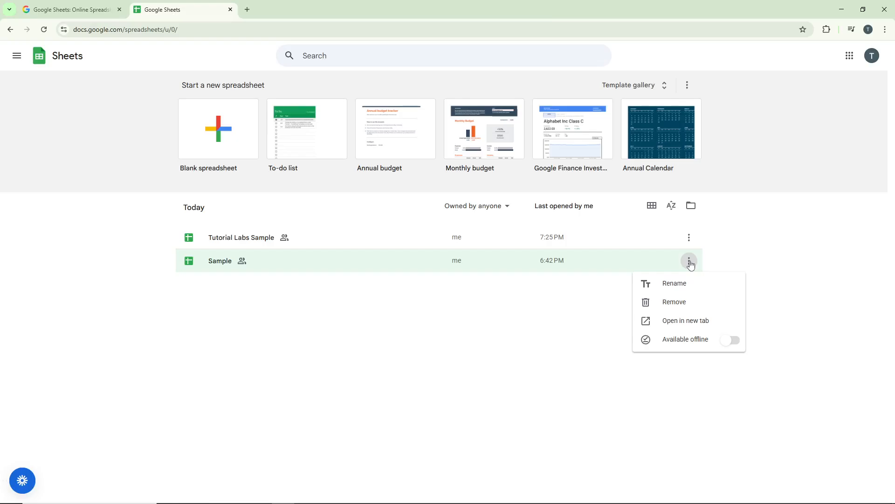
{"action": "left_click", "coordinate": [692, 321]}
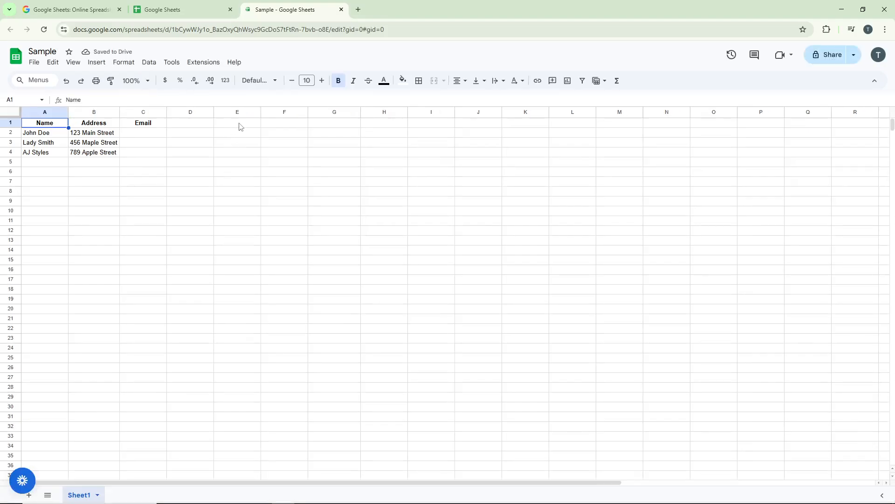
{"action": "left_click", "coordinate": [216, 12]}
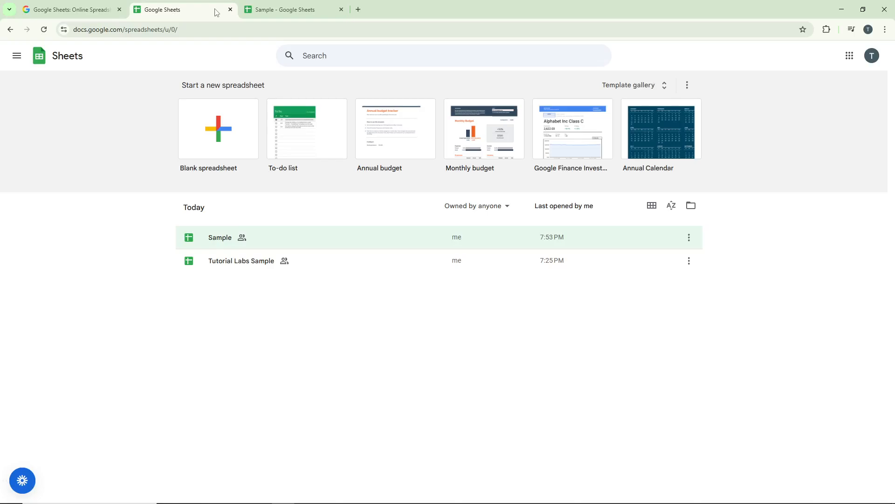
{"action": "left_click", "coordinate": [288, 265]}
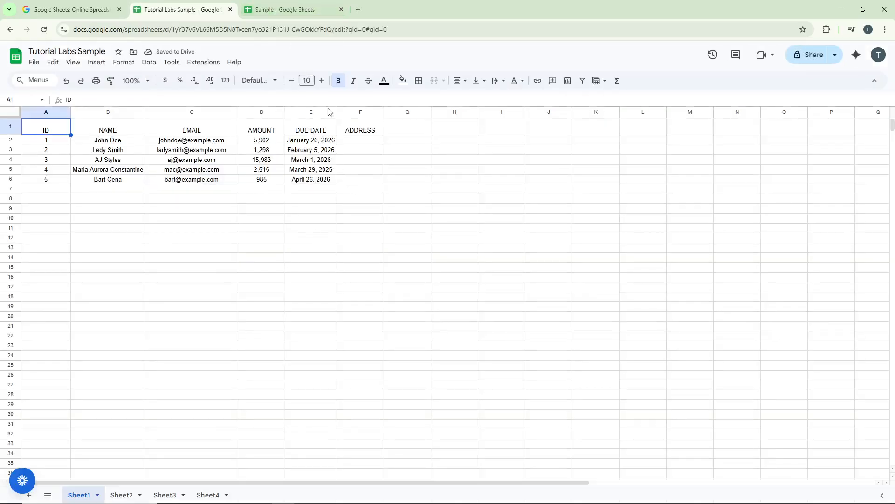
Step: Start a VLOOKUP formula in cell F2 under ADDRESS, using the name in B2 as the search key
{"action": "left_click", "coordinate": [366, 136]}
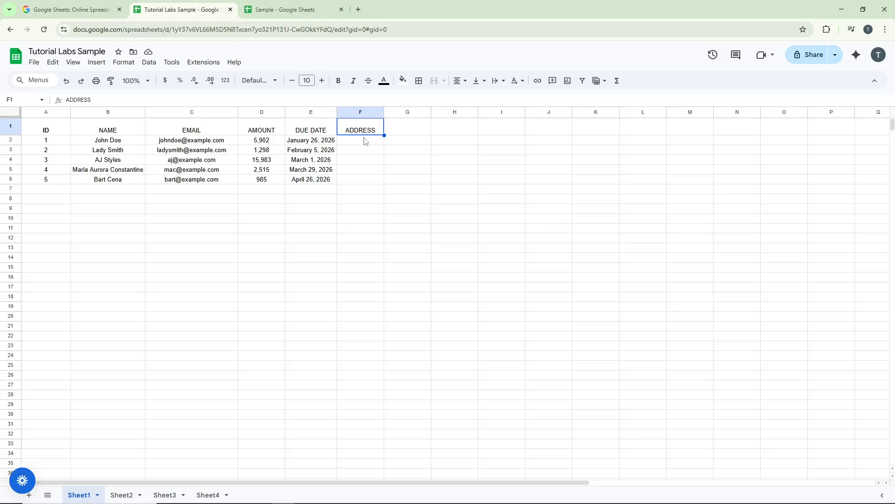
{"action": "left_click", "coordinate": [365, 141]}
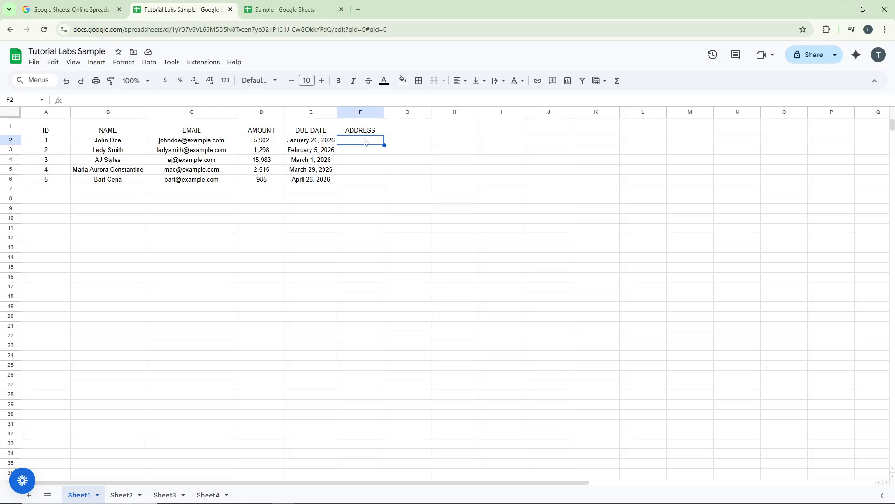
{"action": "double_click", "coordinate": [364, 140]}
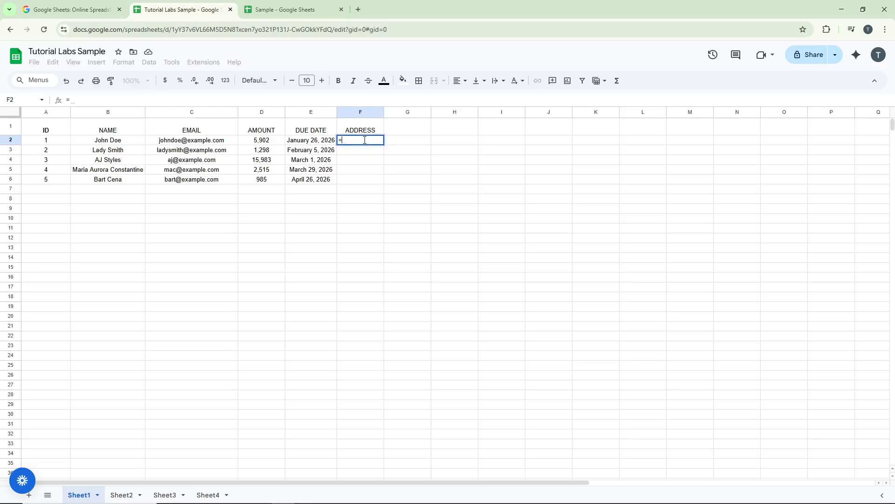
{"action": "type", "text": "=vlookup"}
{"action": "key", "text": "Tab"}
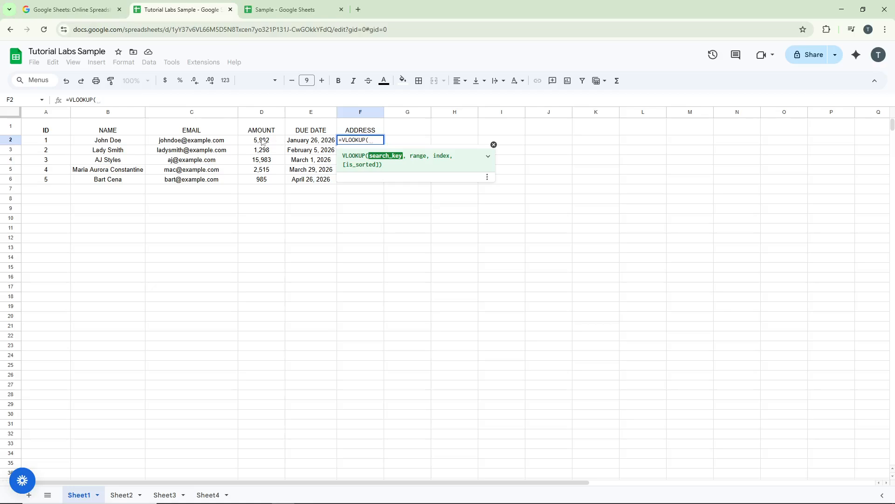
{"action": "left_click", "coordinate": [129, 142]}
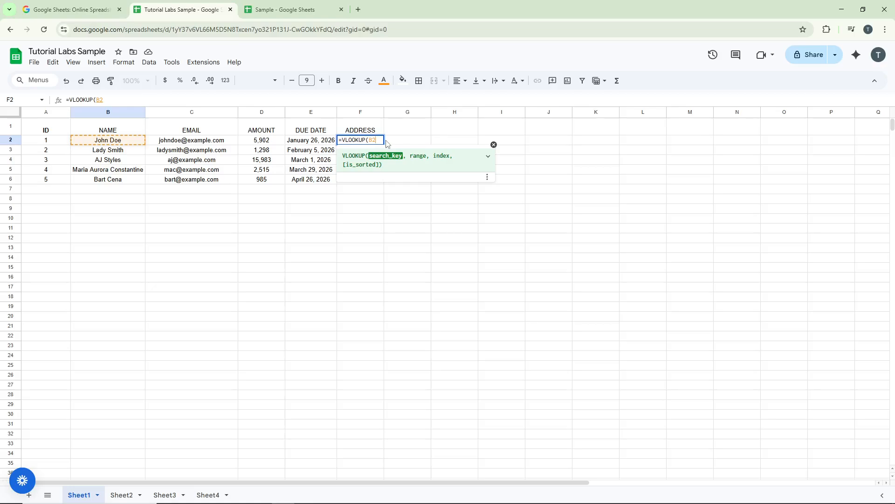
{"action": "type", "text": ","}
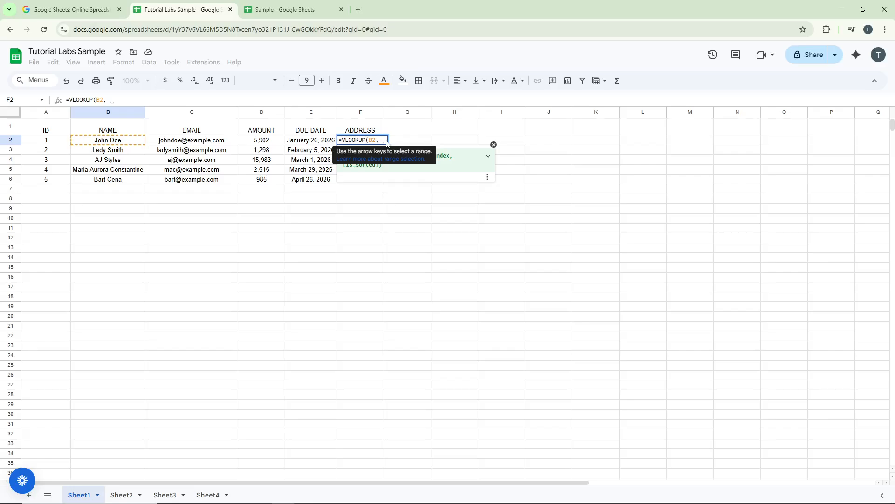
Step: Nest an IMPORTRANGE function as the VLOOKUP's range argument and begin its quoted spreadsheet reference
{"action": "type", "text": " Import"}
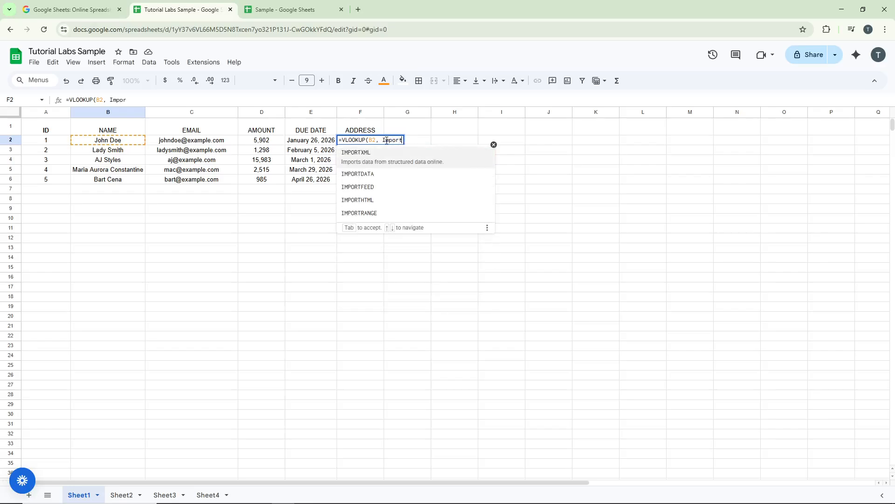
{"action": "type", "text": "range"}
{"action": "key", "text": "Tab"}
{"action": "type", "text": "\""}
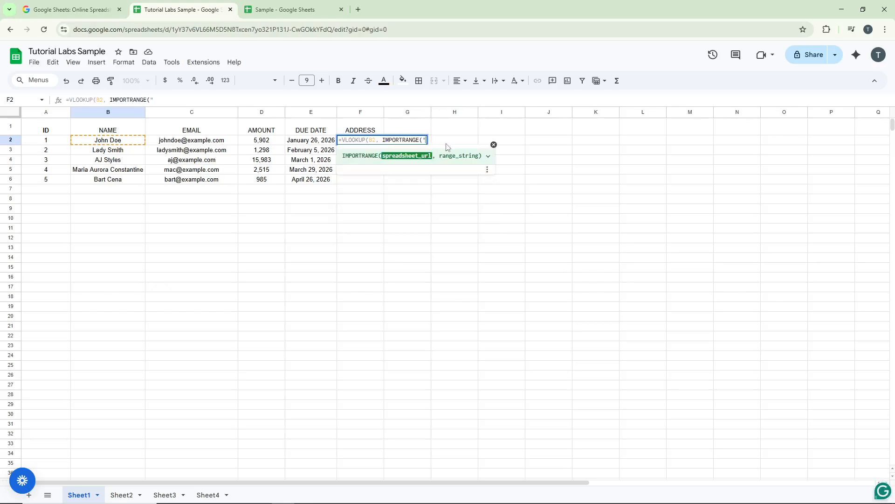
Step: Copy the spreadsheet ID from the Sample file's URL and insert it as IMPORTRANGE's quoted spreadsheet reference in F2
{"action": "left_click", "coordinate": [262, 6]}
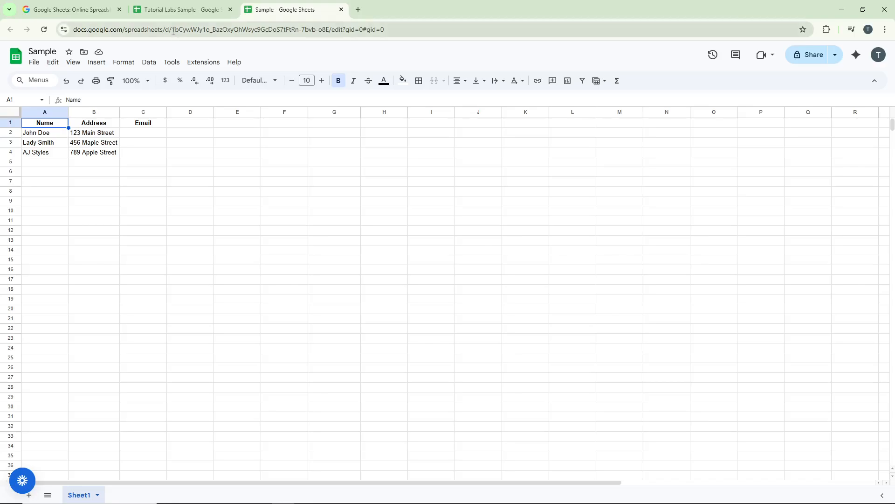
{"action": "left_click_drag", "start_coordinate": [173, 31], "coordinate": [331, 31]}
{"action": "key", "text": "ctrl+c"}
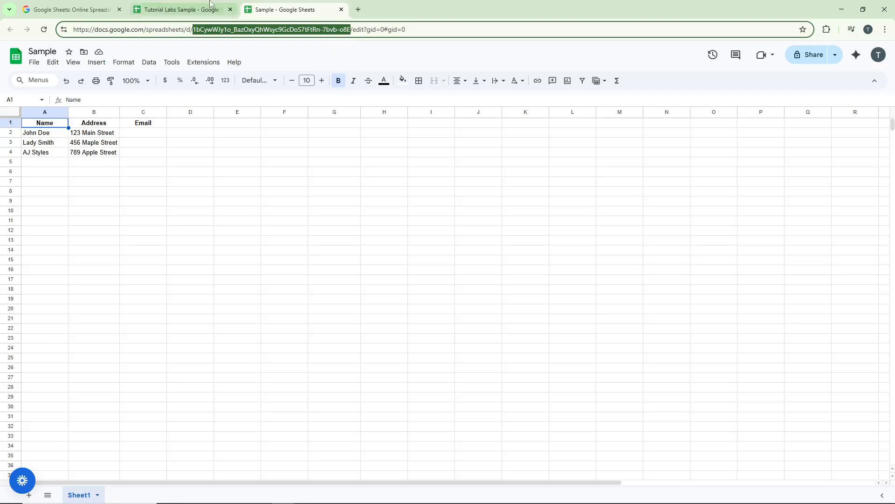
{"action": "left_click", "coordinate": [210, 4]}
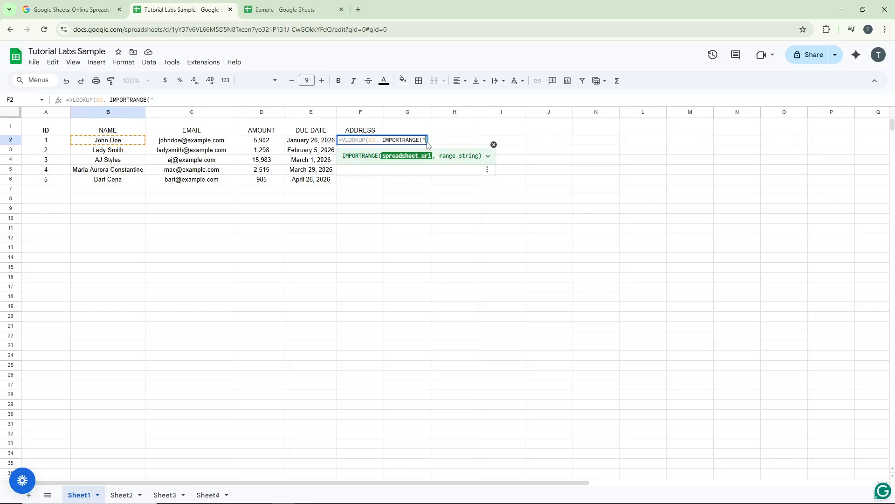
{"action": "key", "text": "ctrl+v"}
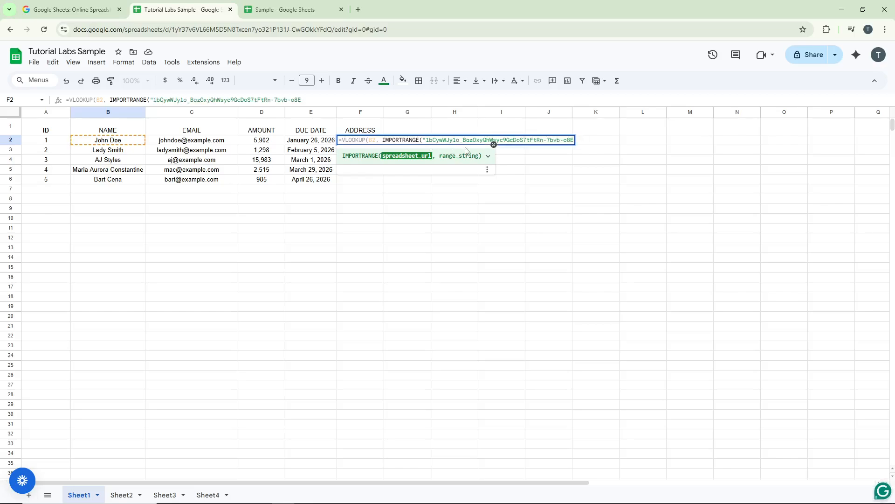
{"action": "type", "text": "\", "}
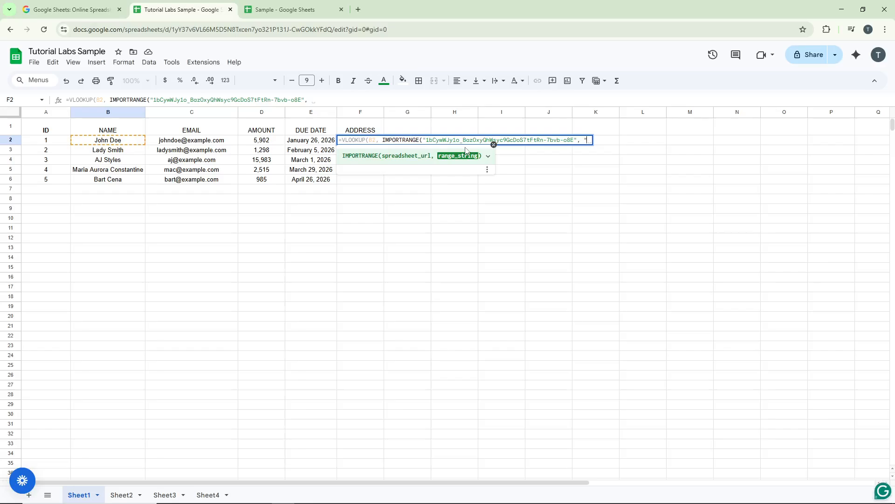
Step: Set IMPORTRANGE's range string to "Sheet1!A:B" and close the function
{"action": "type", "text": " \"Sheet!"}
{"action": "type", "text": "!A:"}
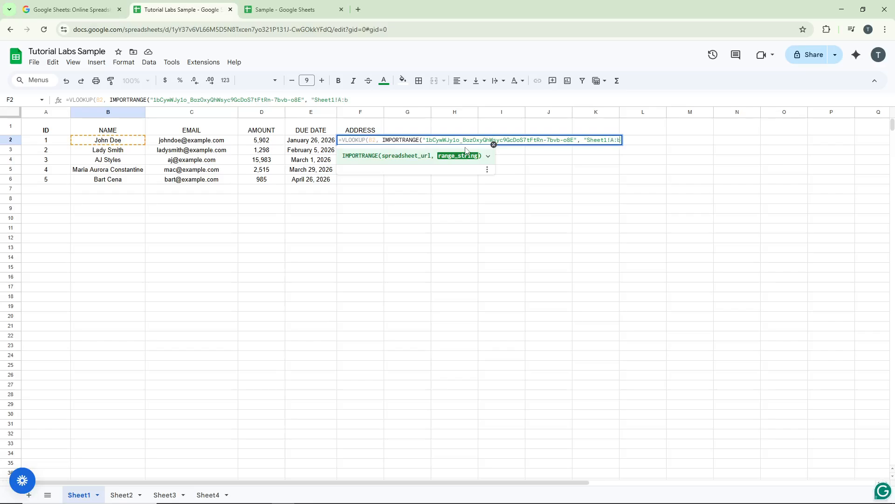
{"action": "type", "text": "B\""}
{"action": "type", "text": ")"}
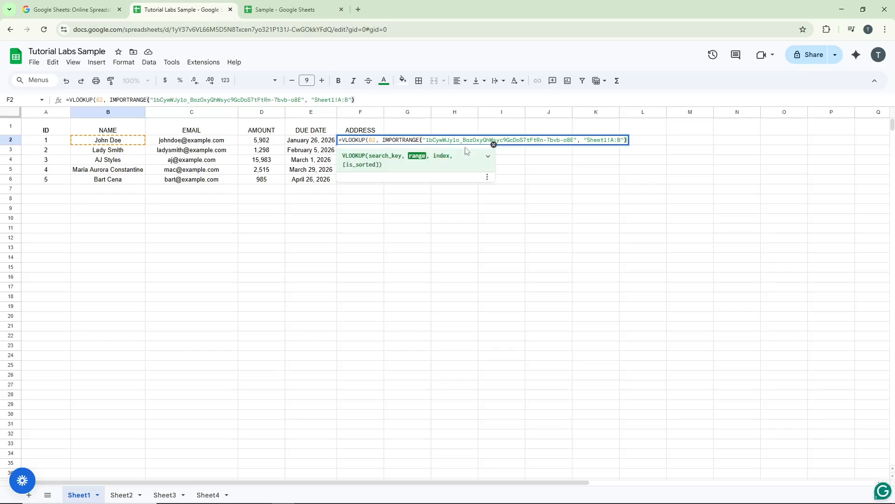
Step: Complete the VLOOKUP in F2 with column index 2 and FALSE for an exact match, and commit the formula
{"action": "type", "text": ", "}
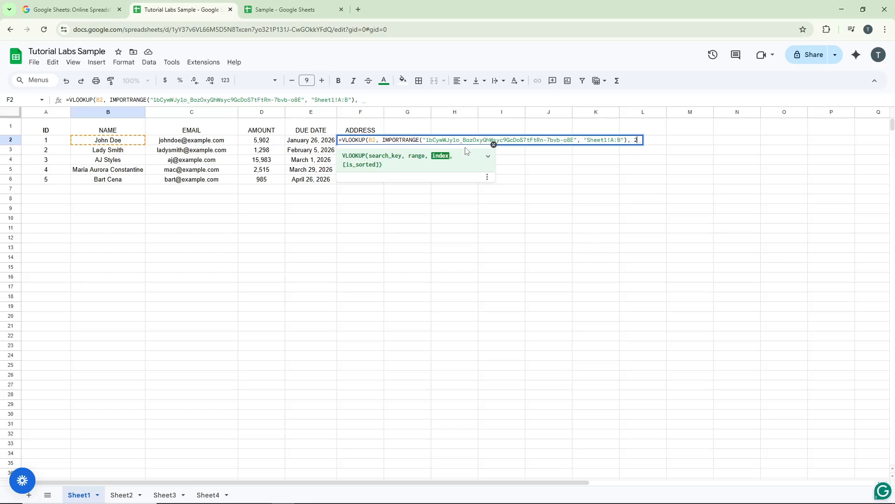
{"action": "type", "text": " 2"}
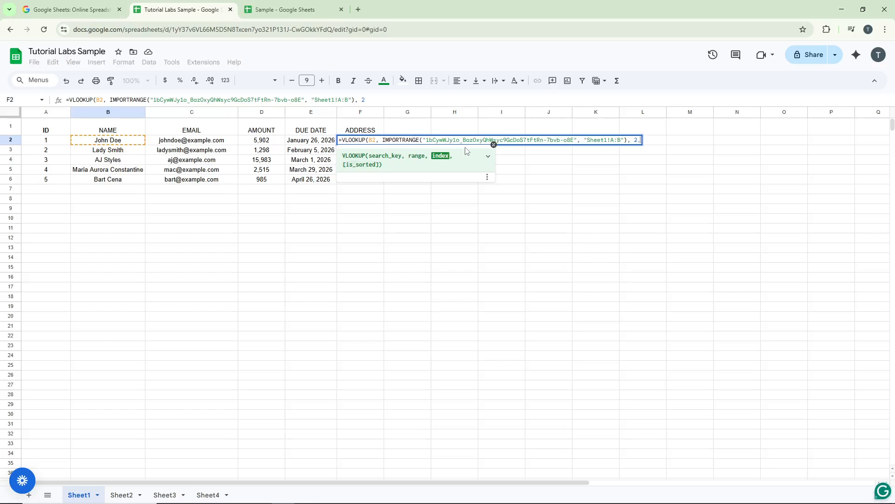
{"action": "type", "text": ", FALSE"}
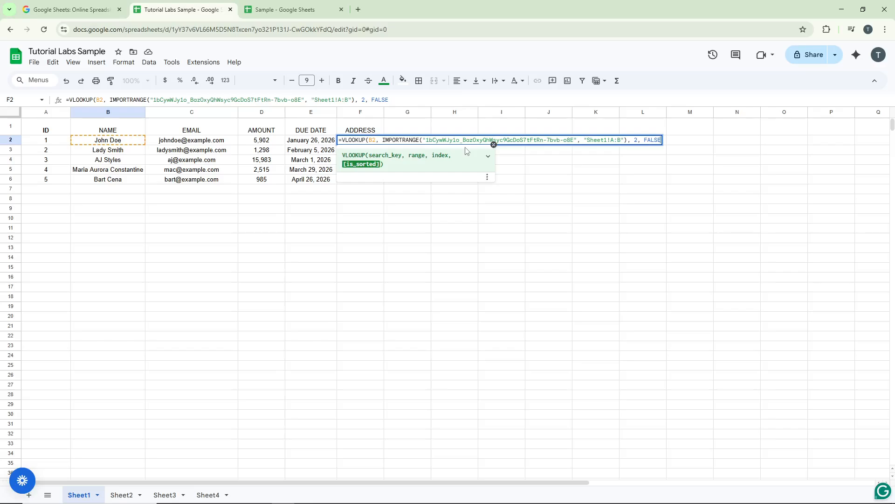
{"action": "type", "text": ")"}
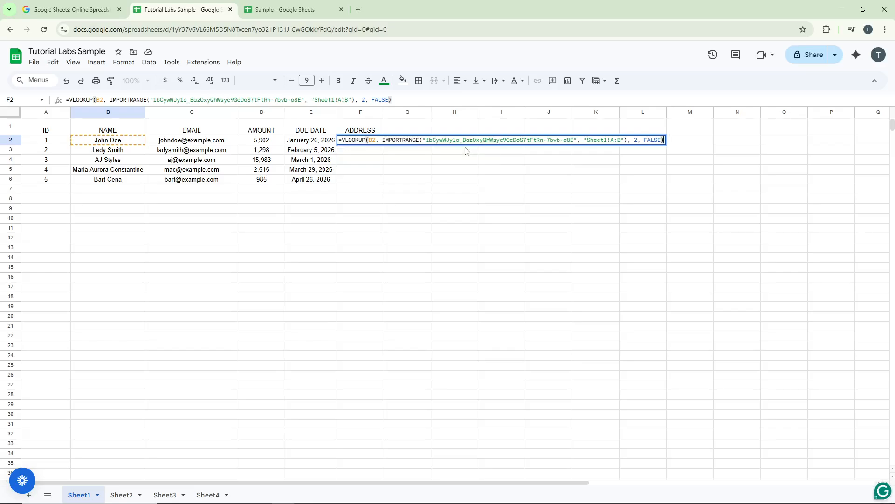
{"action": "key", "text": "Return"}
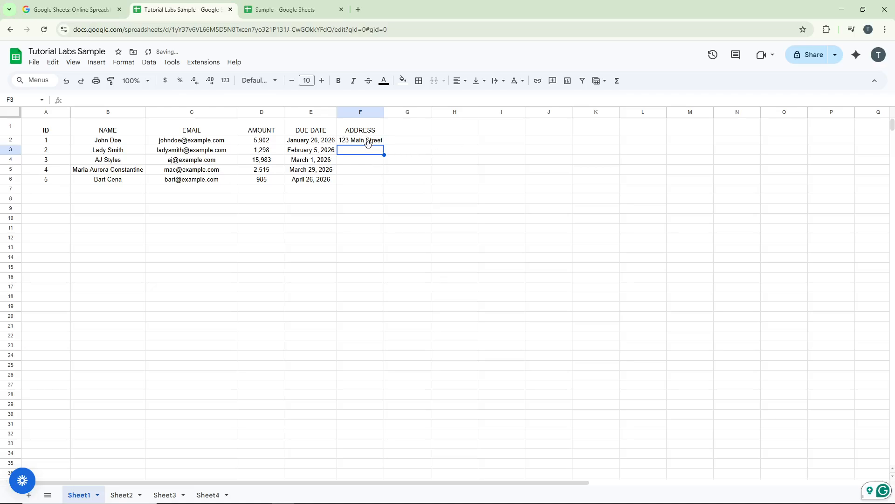
Step: Fill the lookup formula from F2 down through F4 and fit the ADDRESS column's width to its contents
{"action": "left_click", "coordinate": [371, 142]}
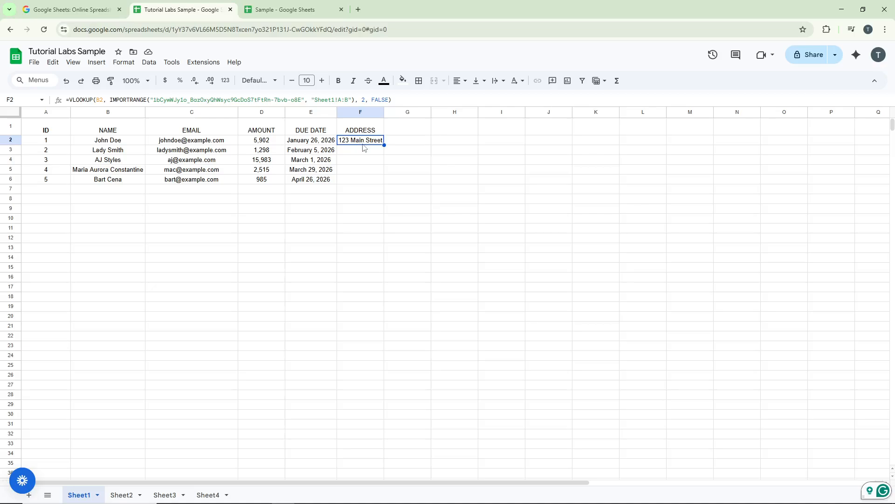
{"action": "left_click", "coordinate": [303, 9]}
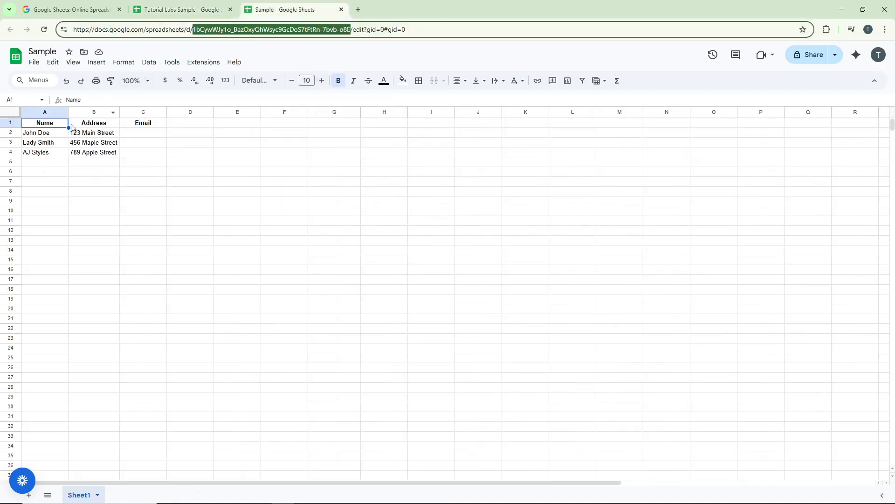
{"action": "left_click", "coordinate": [229, 4]}
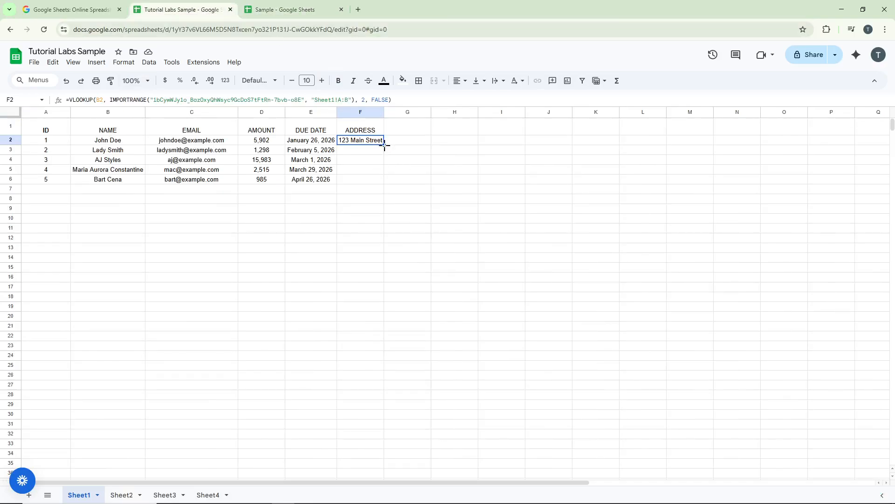
{"action": "left_click_drag", "start_coordinate": [384, 145], "coordinate": [385, 159]}
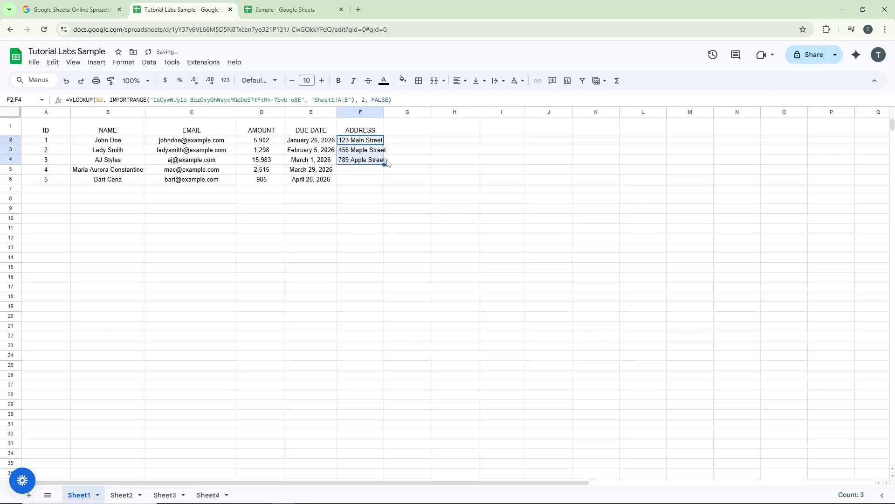
{"action": "double_click", "coordinate": [383, 116]}
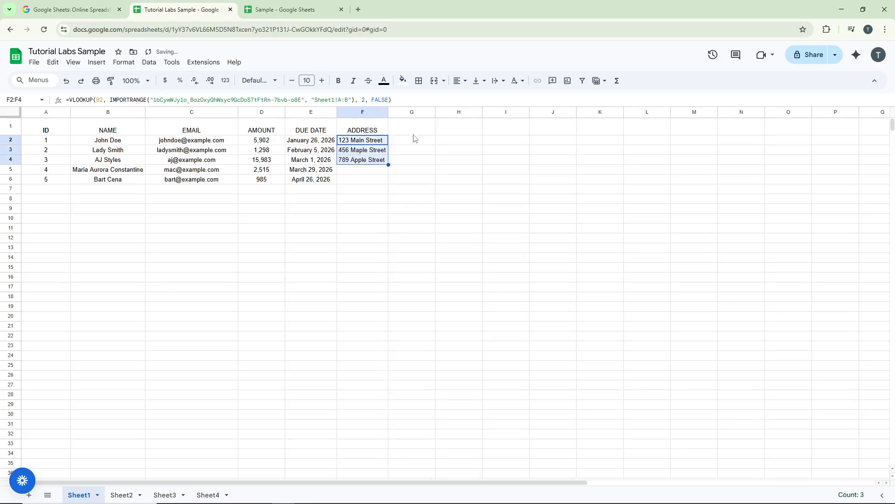
{"action": "left_click", "coordinate": [424, 161]}
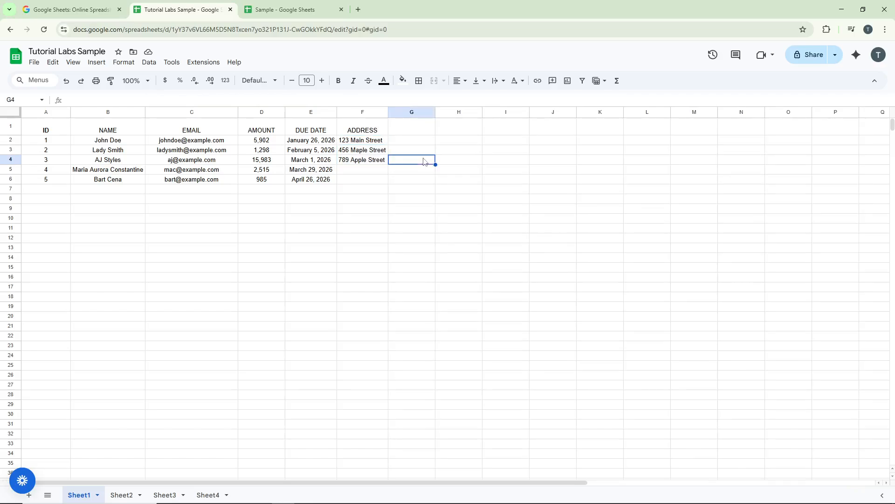
Step: Open the VLOOKUP formula in cell F2 for editing
{"action": "left_click", "coordinate": [380, 143]}
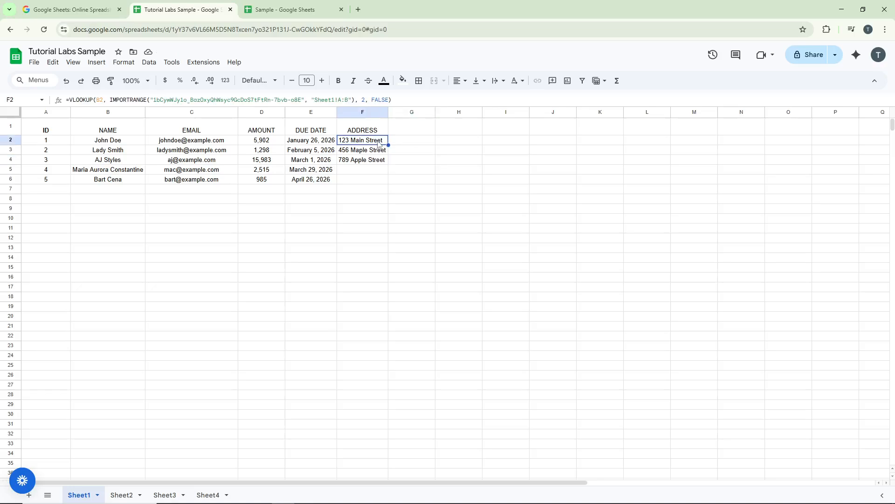
{"action": "left_click", "coordinate": [398, 101]}
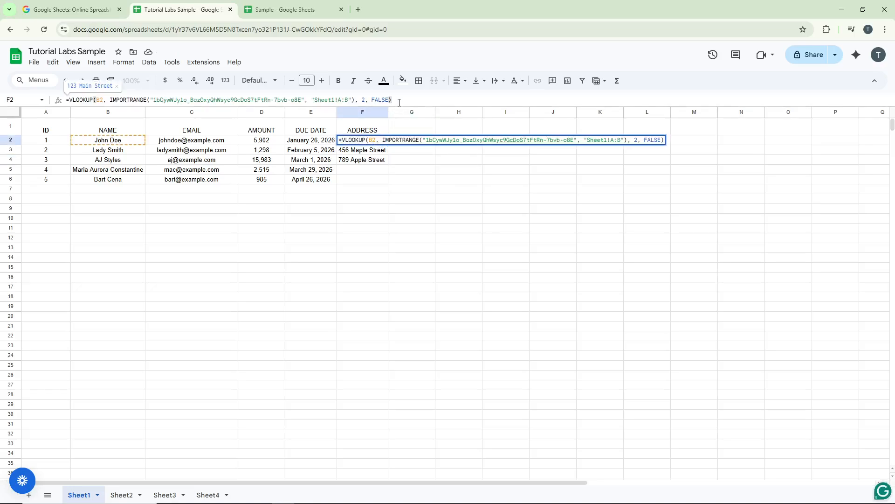